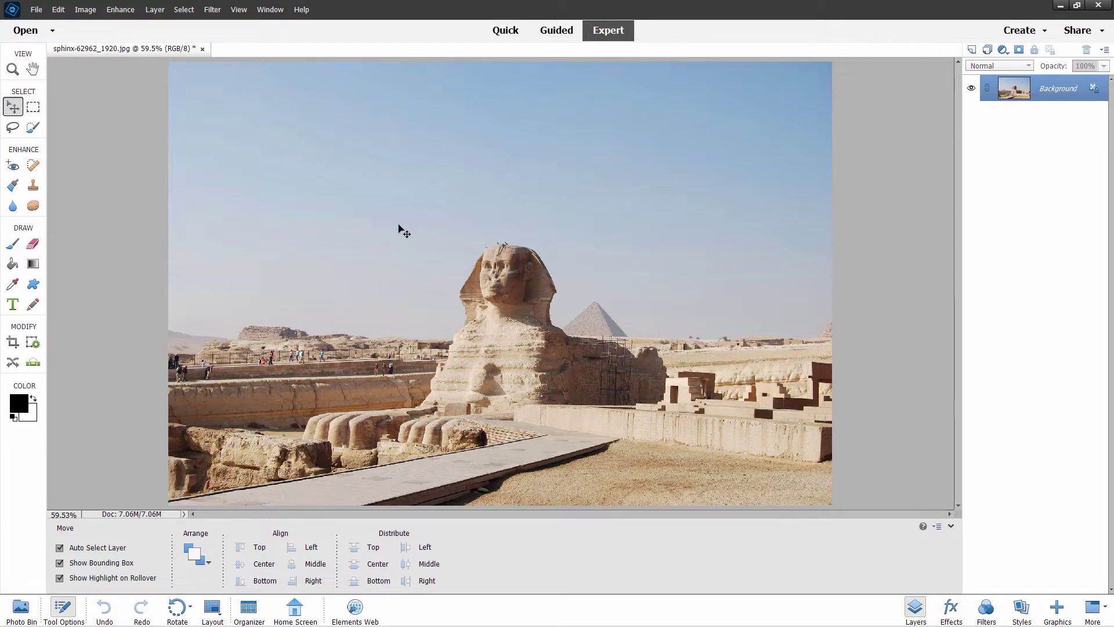
- Start the Perfect Landscape guided edit from the Guided edits gallery for the sphinx photo
{"action": "left_click", "coordinate": [551, 32]}
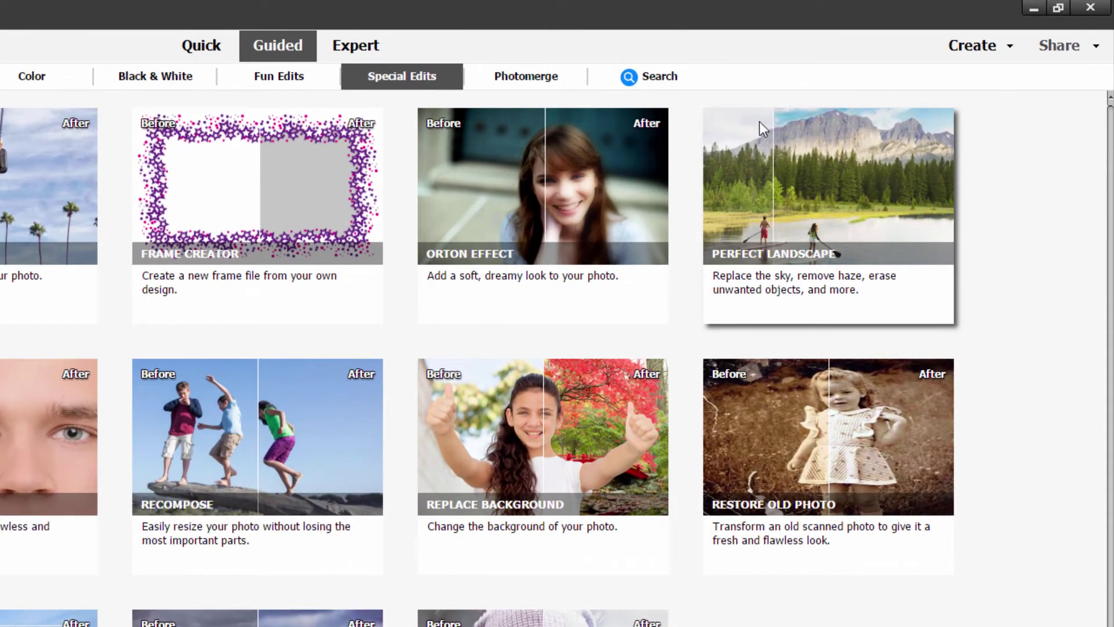
{"action": "left_click", "coordinate": [820, 200]}
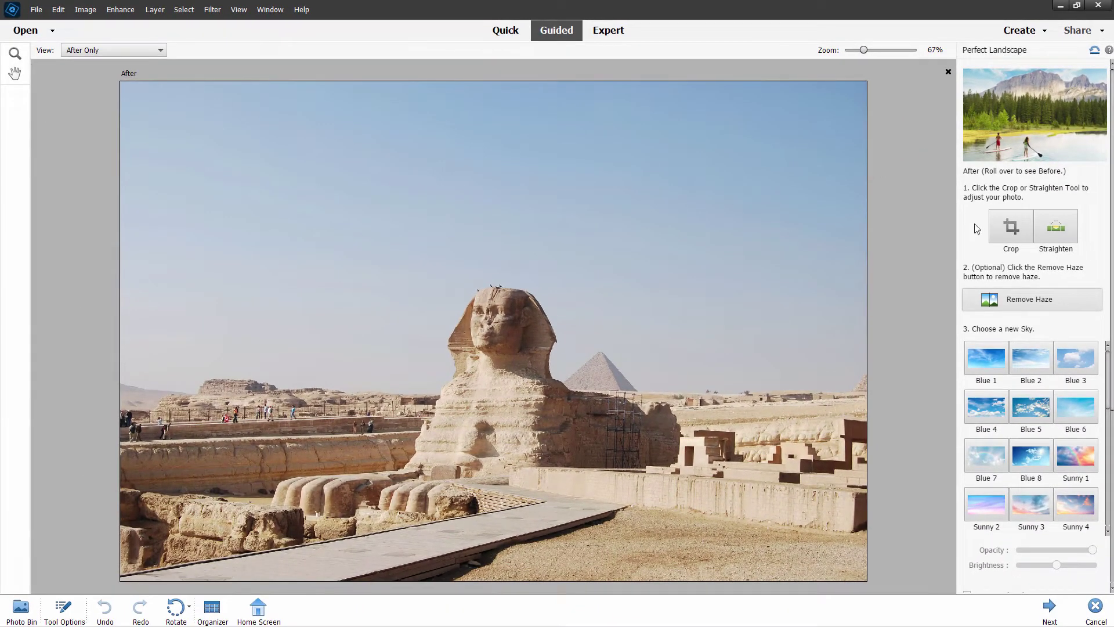
- Apply Crop and Remove Haze to the sphinx photo, then browse the sky presets list
{"action": "left_click", "coordinate": [1014, 224]}
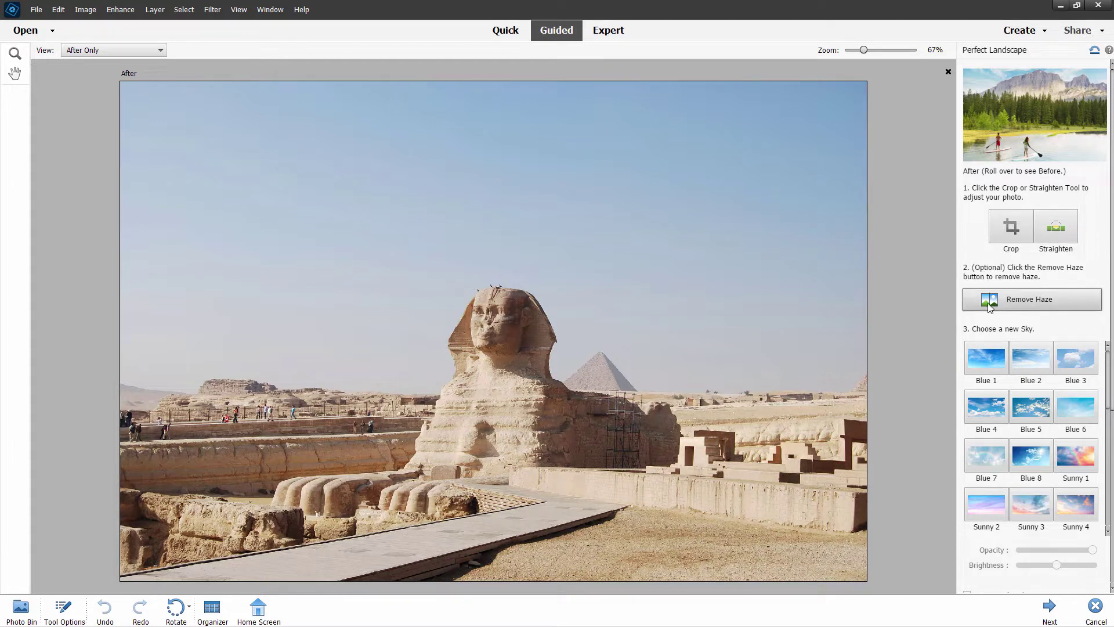
{"action": "left_click", "coordinate": [1032, 300]}
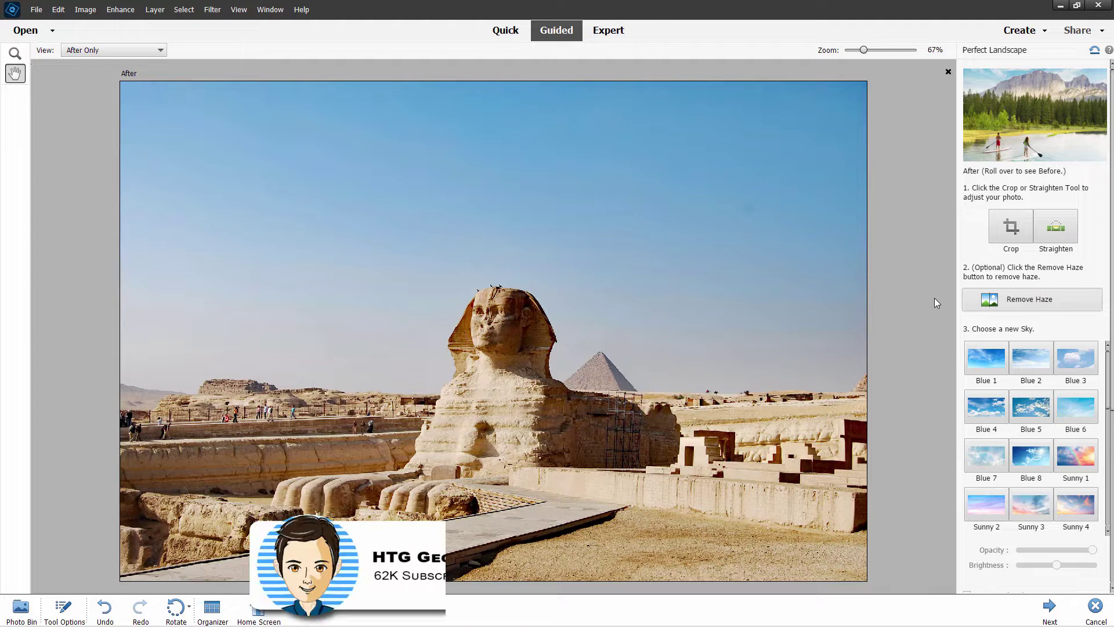
{"action": "scroll", "coordinate": [1070, 390], "scroll_direction": "down", "scroll_amount": 4}
{"action": "scroll", "coordinate": [1071, 390], "scroll_direction": "down", "scroll_amount": 6}
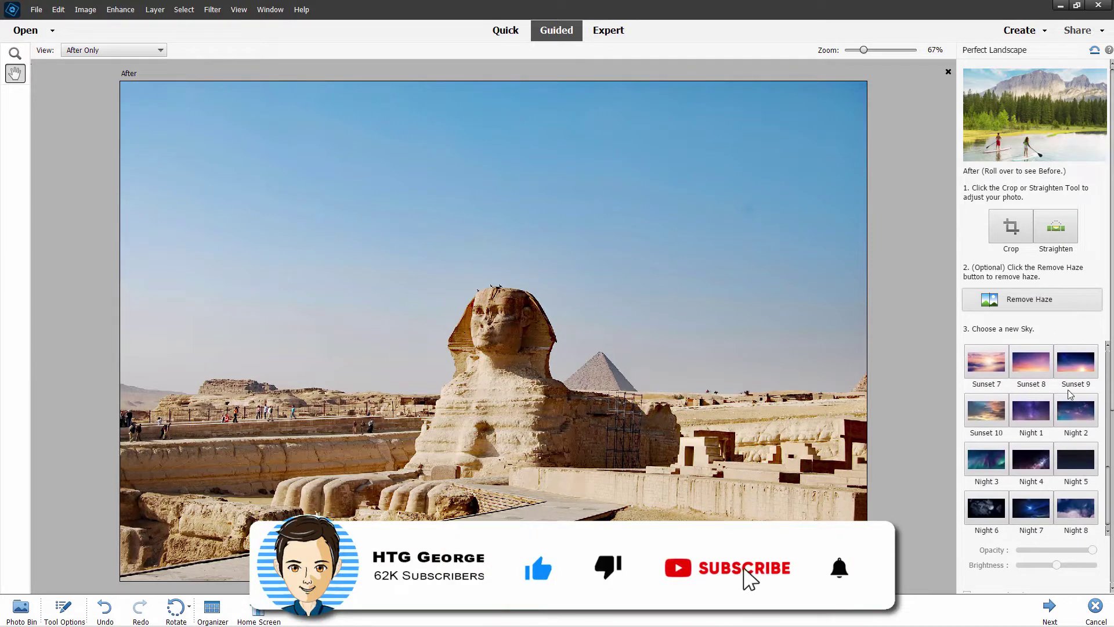
{"action": "scroll", "coordinate": [1075, 367], "scroll_direction": "up", "scroll_amount": 10}
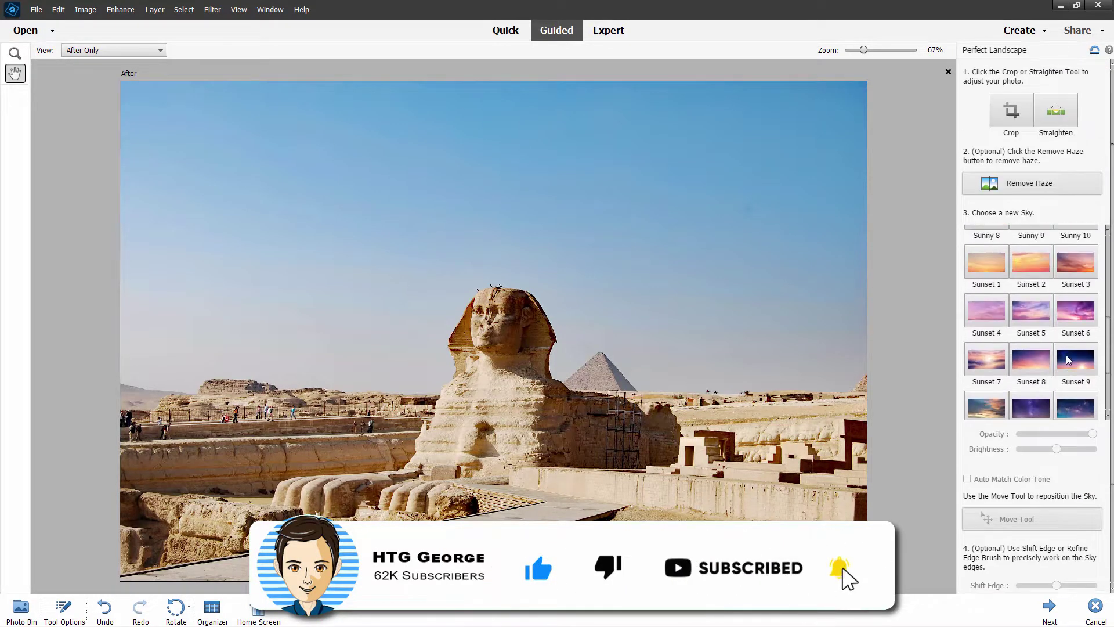
{"action": "scroll", "coordinate": [1027, 413], "scroll_direction": "down", "scroll_amount": 5}
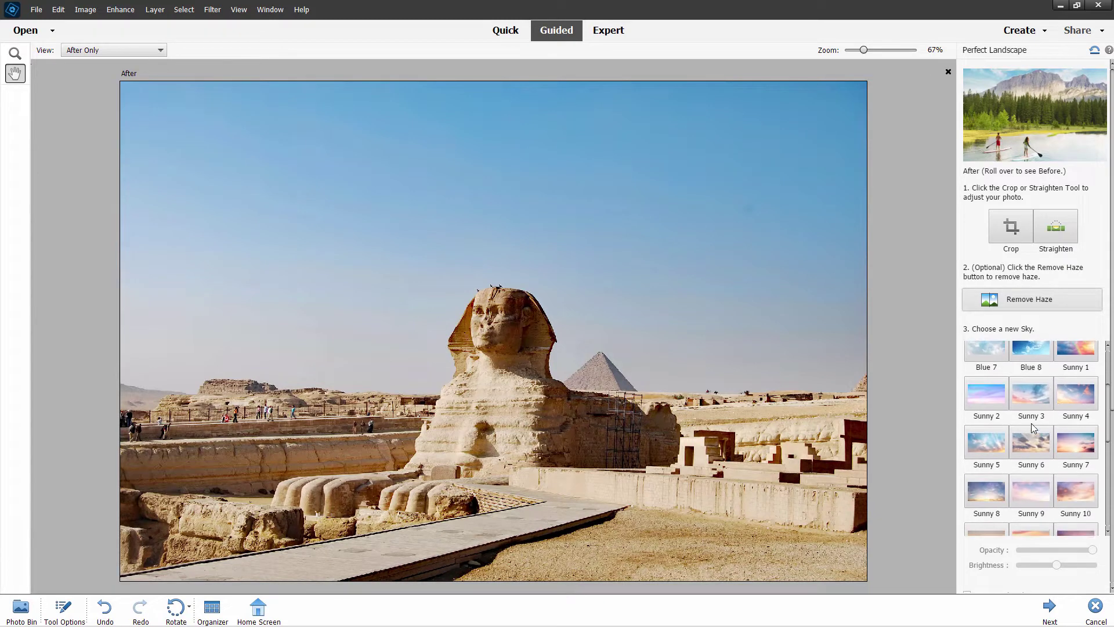
{"action": "scroll", "coordinate": [1036, 429], "scroll_direction": "down", "scroll_amount": 2}
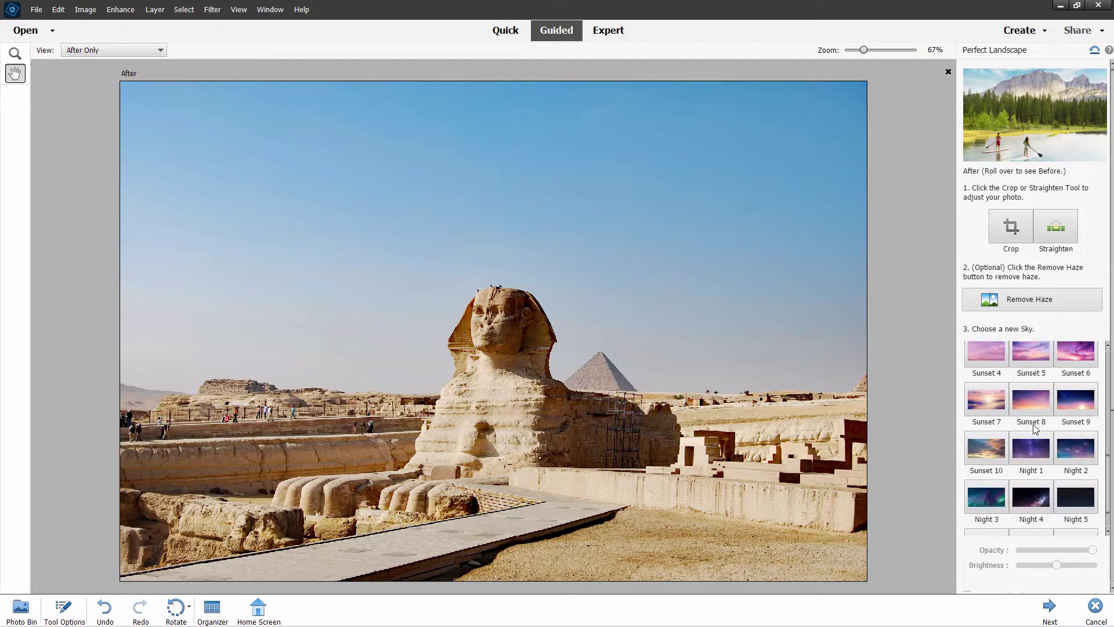
{"action": "scroll", "coordinate": [1036, 430], "scroll_direction": "up", "scroll_amount": 8}
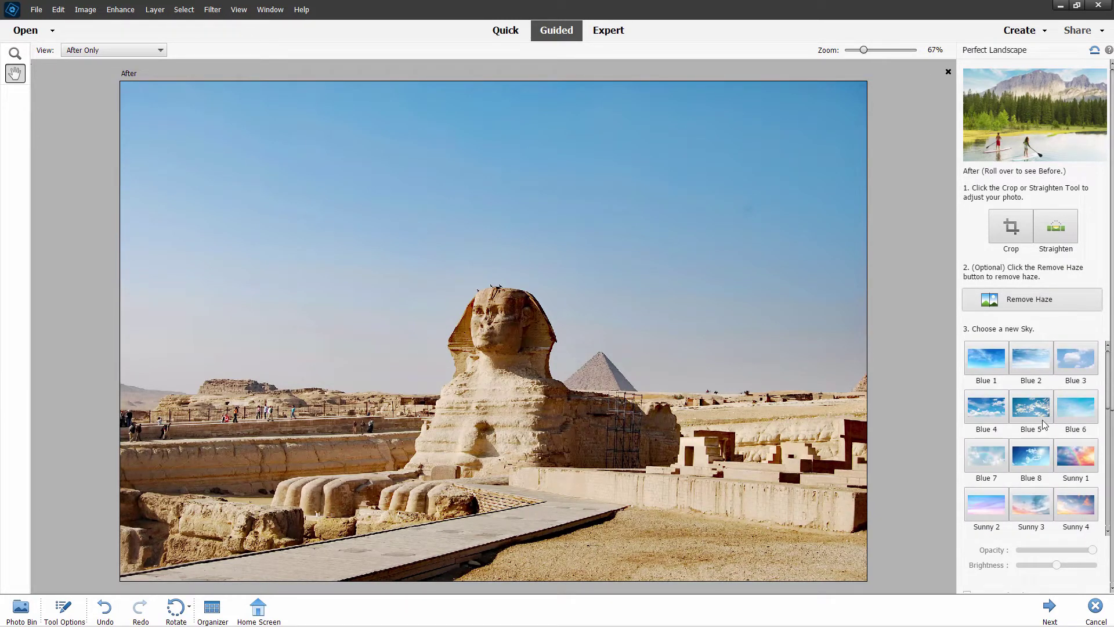
- Compare the Blue 2, Sunny 6 and Sunset 1 skies, then apply Sunset 2
{"action": "left_click", "coordinate": [1037, 362]}
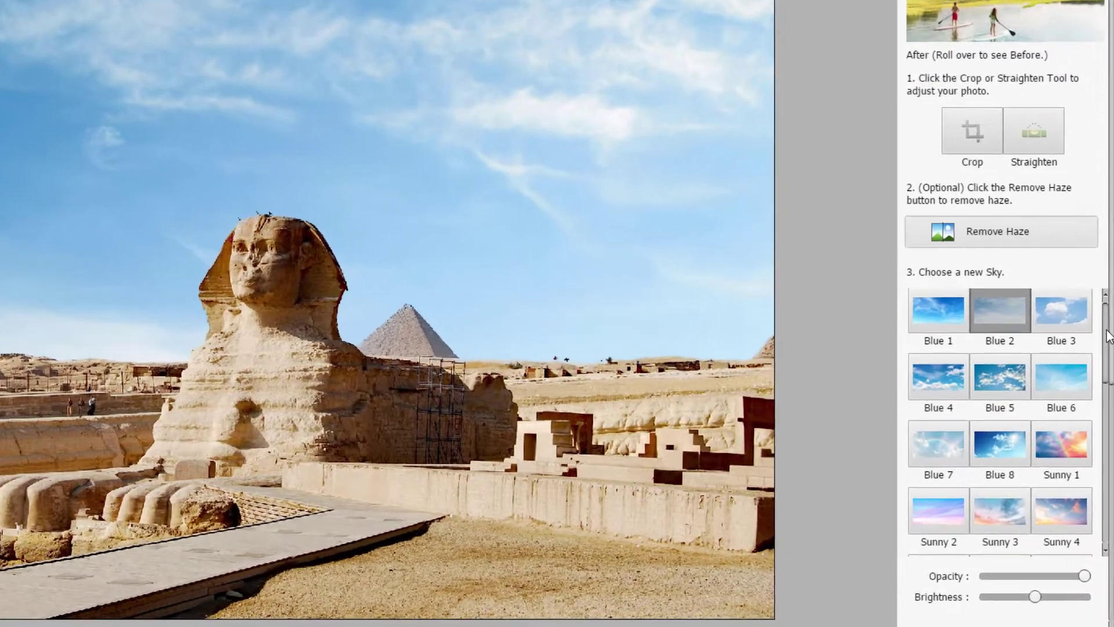
{"action": "scroll", "coordinate": [1059, 330], "scroll_direction": "down", "scroll_amount": 3}
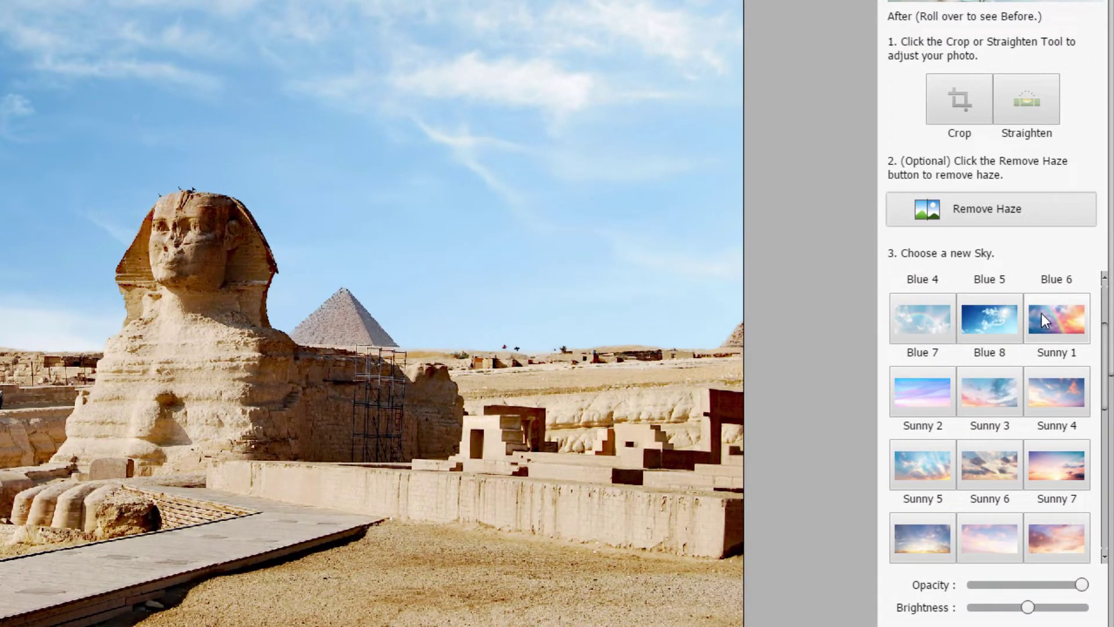
{"action": "scroll", "coordinate": [1039, 333], "scroll_direction": "down", "scroll_amount": 3}
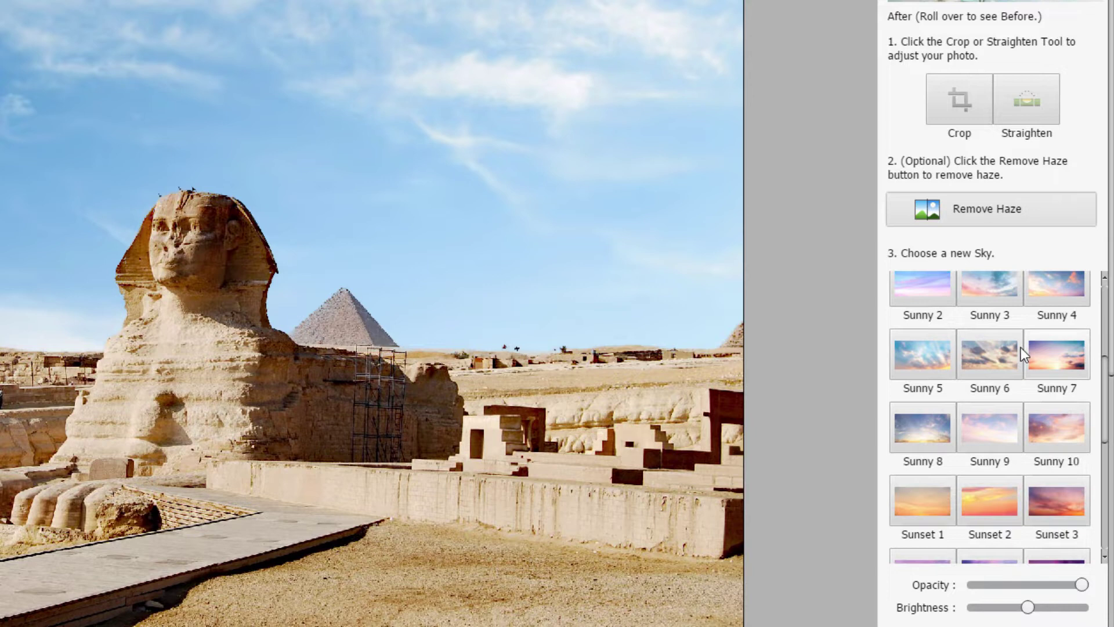
{"action": "left_click", "coordinate": [1005, 350]}
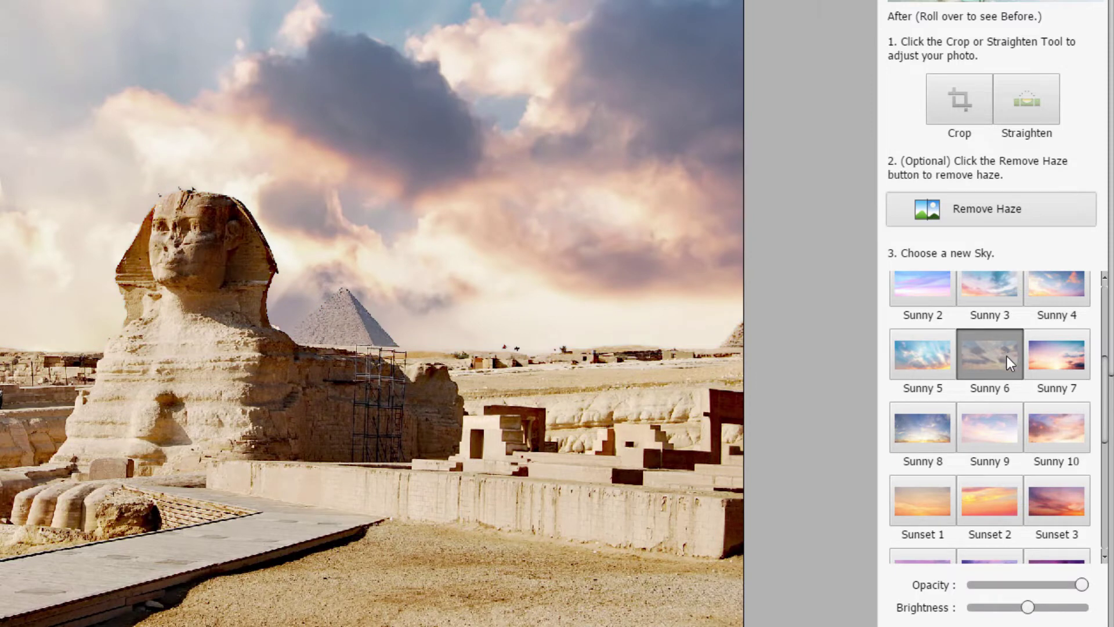
{"action": "scroll", "coordinate": [1103, 342], "scroll_direction": "up", "scroll_amount": 3}
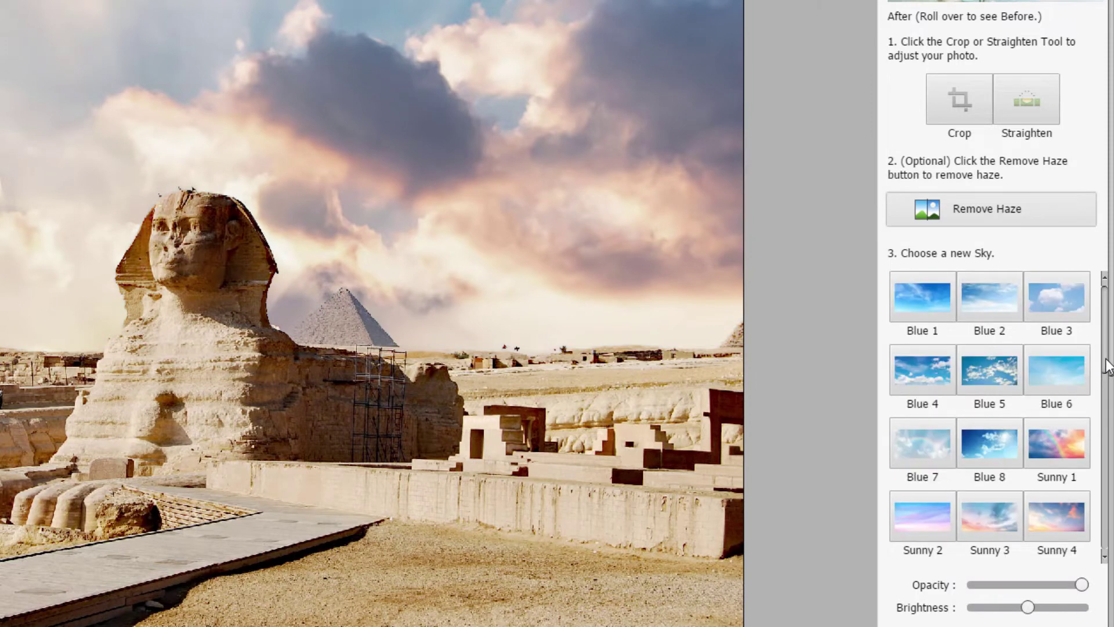
{"action": "scroll", "coordinate": [1106, 366], "scroll_direction": "down", "scroll_amount": 5}
{"action": "left_click", "coordinate": [924, 386]}
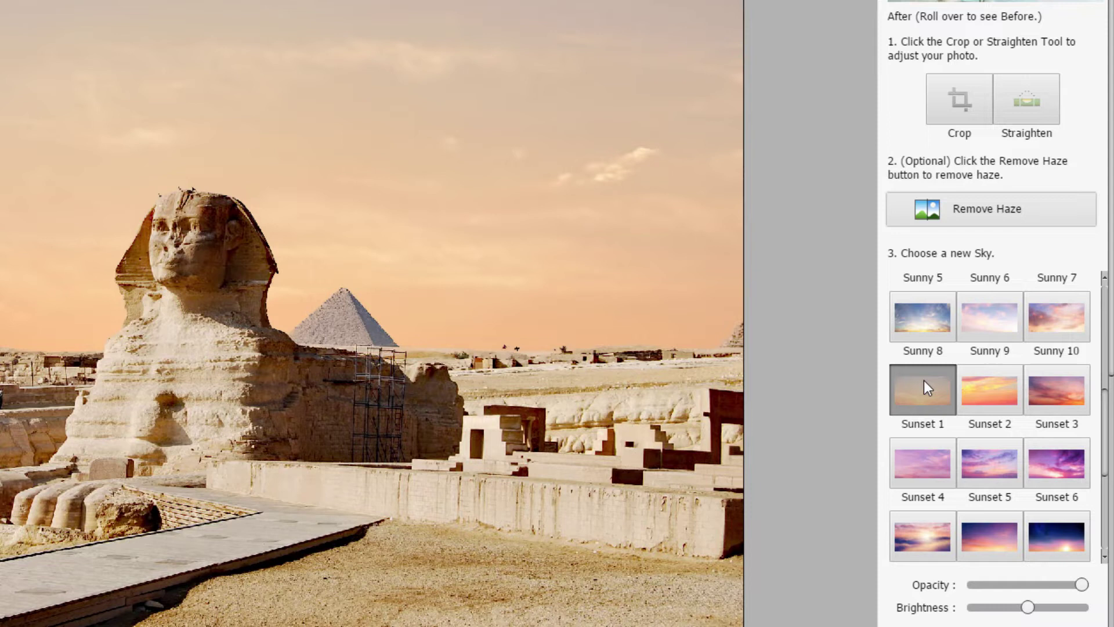
{"action": "left_click", "coordinate": [990, 393]}
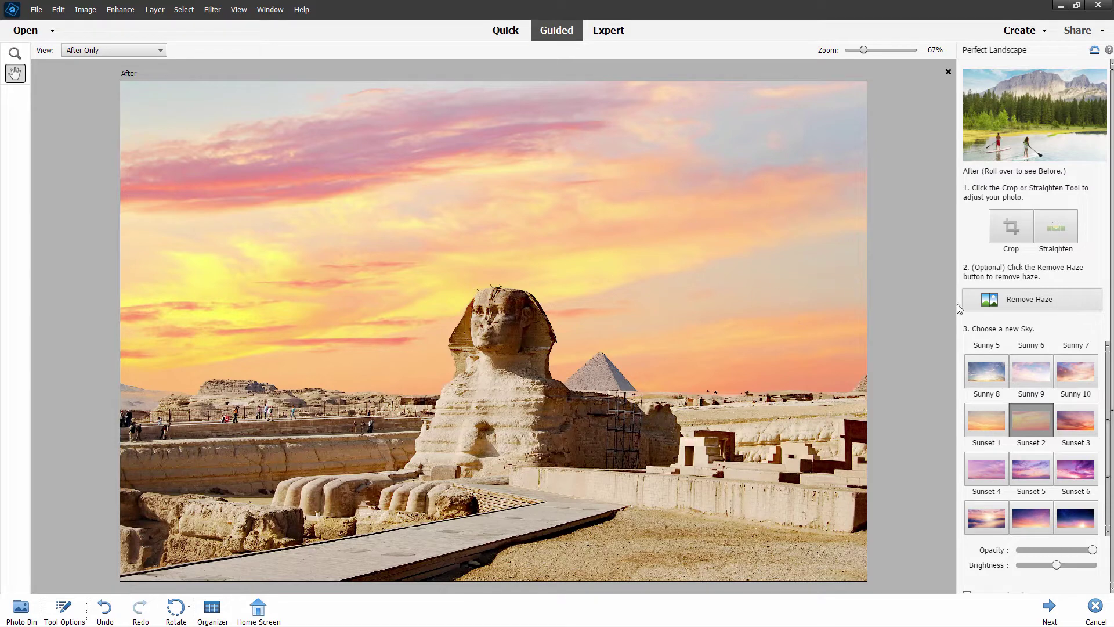
- Lower the sunset sky's opacity slightly and enable Auto Match Color Tone
{"action": "scroll", "coordinate": [1097, 294], "scroll_direction": "down", "scroll_amount": 5}
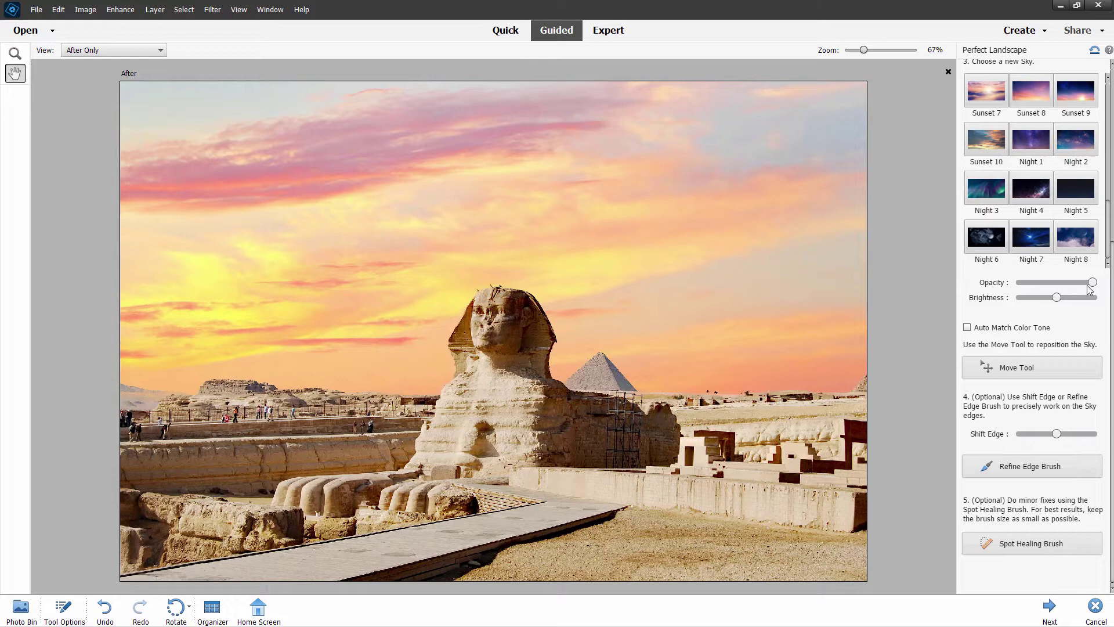
{"action": "left_click_drag", "start_coordinate": [1092, 284], "coordinate": [1074, 283]}
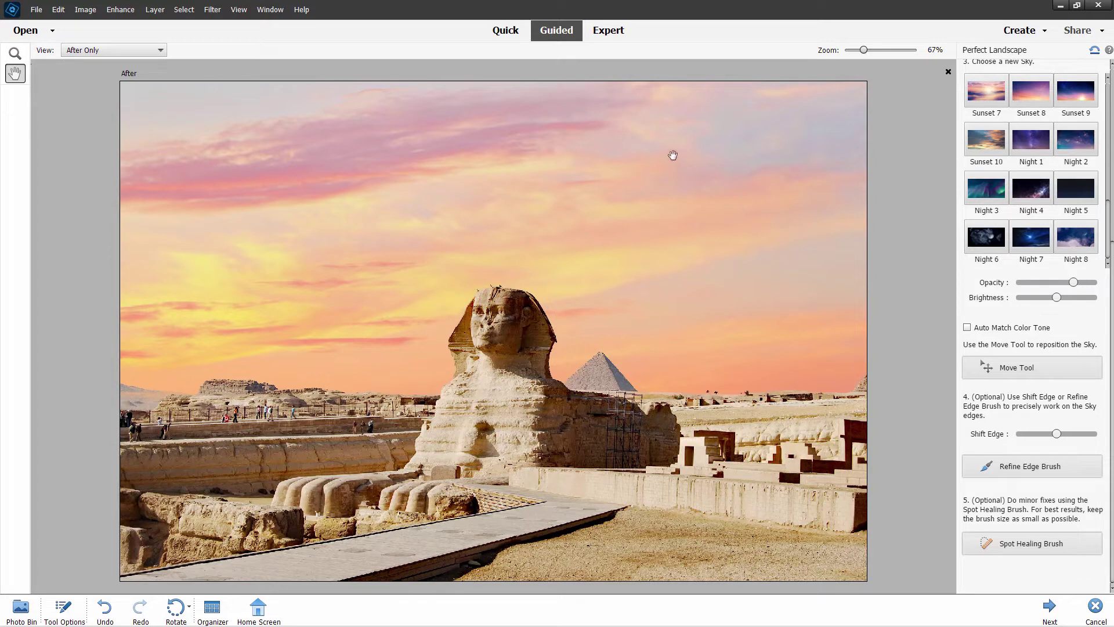
{"action": "mouse_move", "coordinate": [1074, 283]}
{"action": "left_mouse_down"}
{"action": "mouse_move", "coordinate": [1086, 283]}
{"action": "mouse_move", "coordinate": [1050, 298]}
{"action": "mouse_move", "coordinate": [1061, 299]}
{"action": "left_mouse_up"}
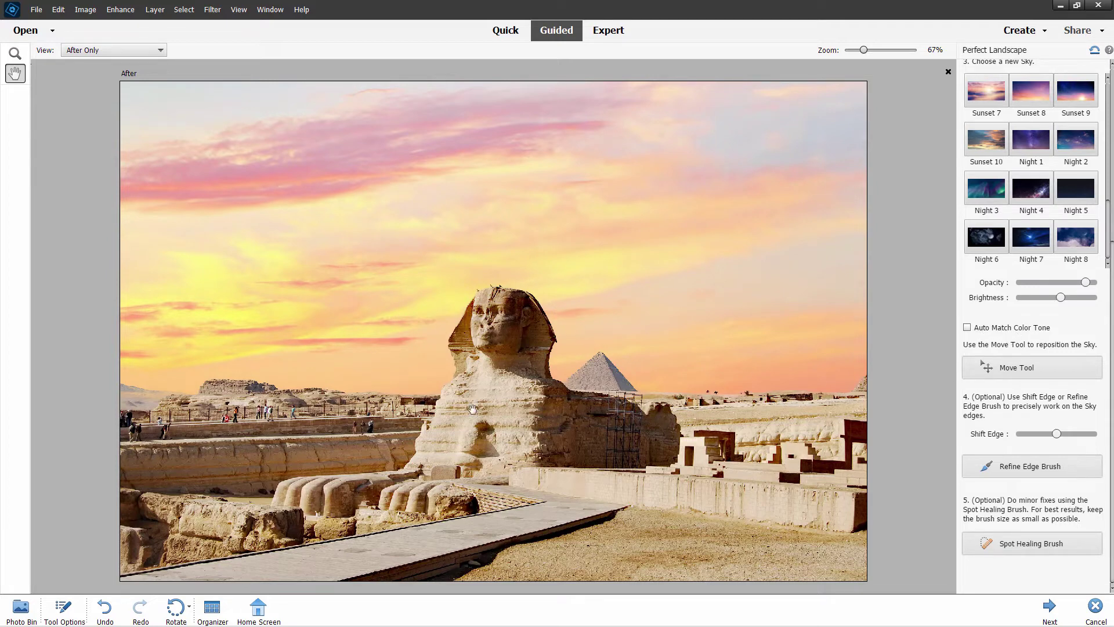
{"action": "left_click", "coordinate": [967, 328]}
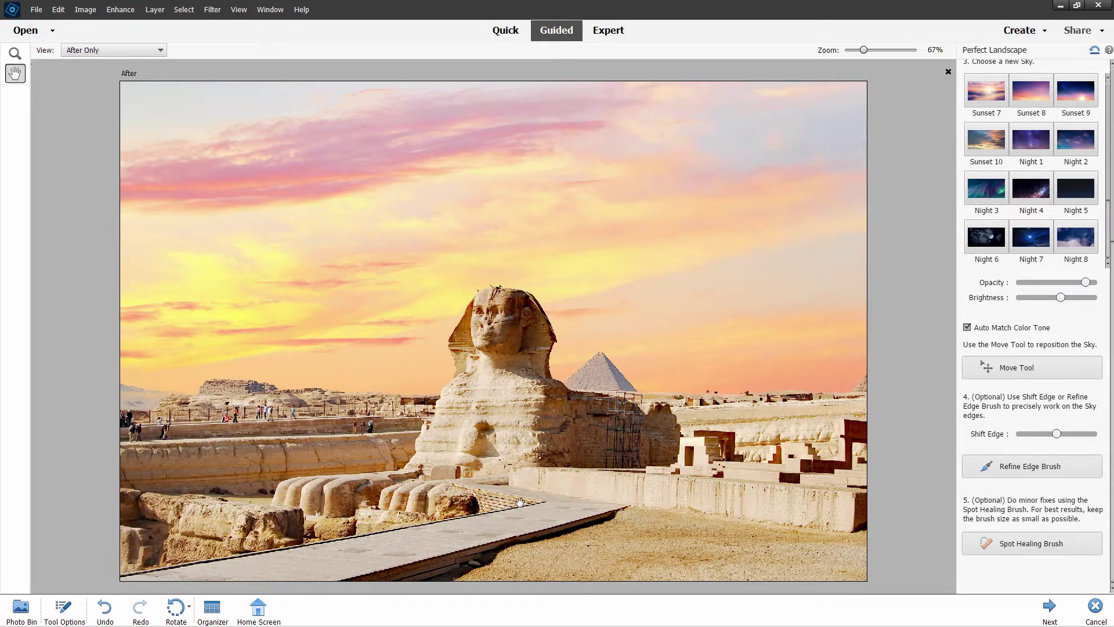
- Try the Move Tool and the Refine Edge Brush on the sky's edges
{"action": "left_click", "coordinate": [1041, 367]}
{"action": "left_click", "coordinate": [1012, 473]}
{"action": "scroll", "coordinate": [1085, 281], "scroll_direction": "up", "scroll_amount": 5}
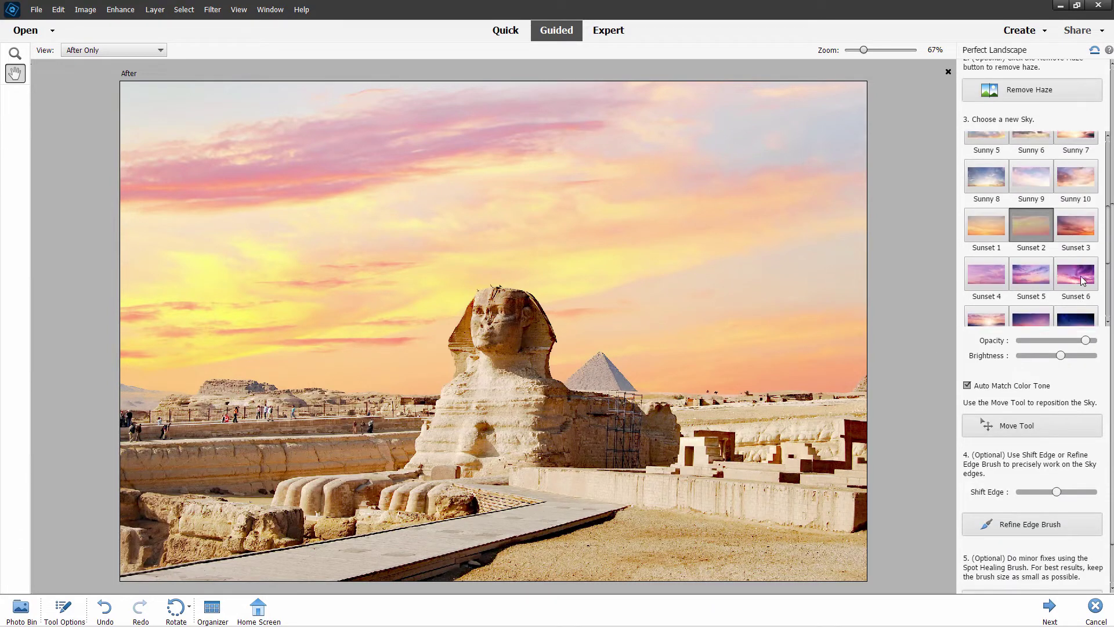
{"action": "scroll", "coordinate": [1083, 281], "scroll_direction": "down", "scroll_amount": 5}
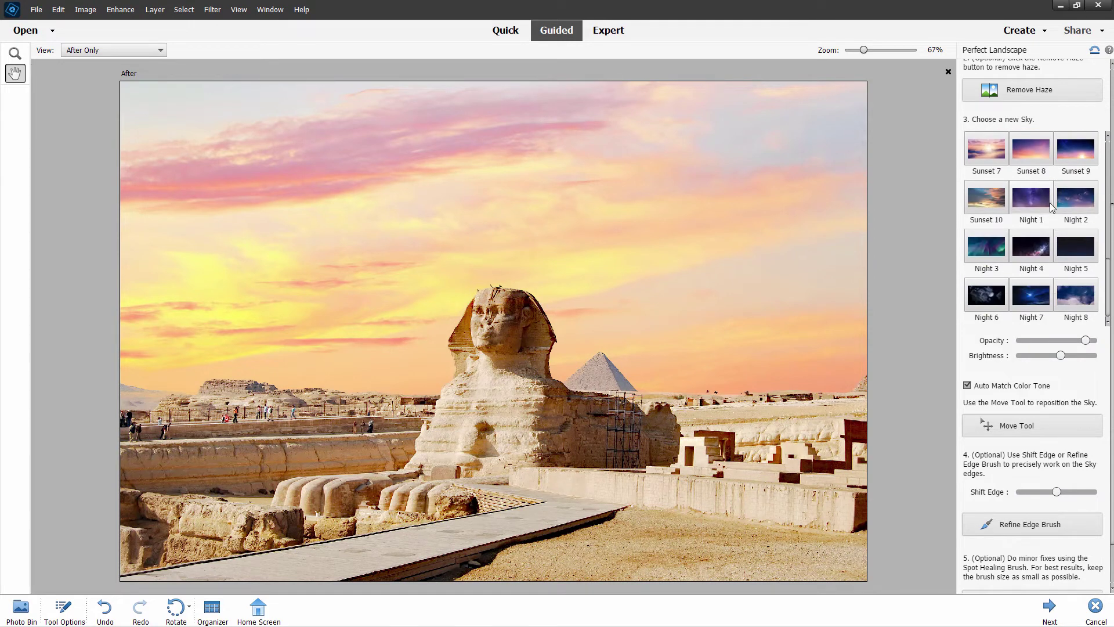
{"action": "scroll", "coordinate": [1052, 208], "scroll_direction": "up", "scroll_amount": 6}
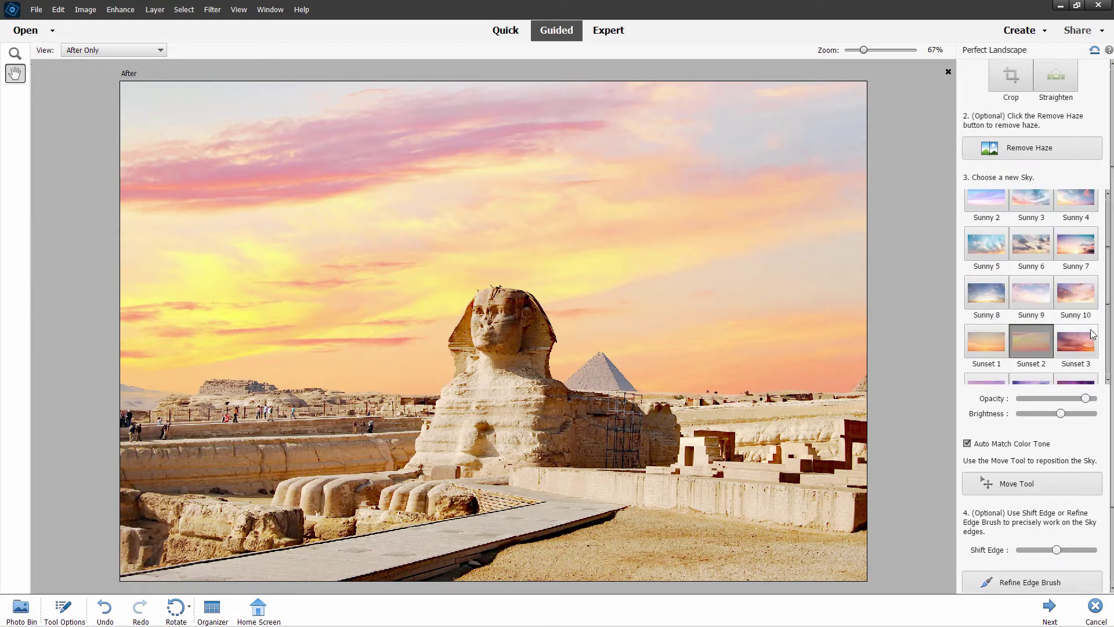
{"action": "scroll", "coordinate": [1093, 333], "scroll_direction": "up", "scroll_amount": 3}
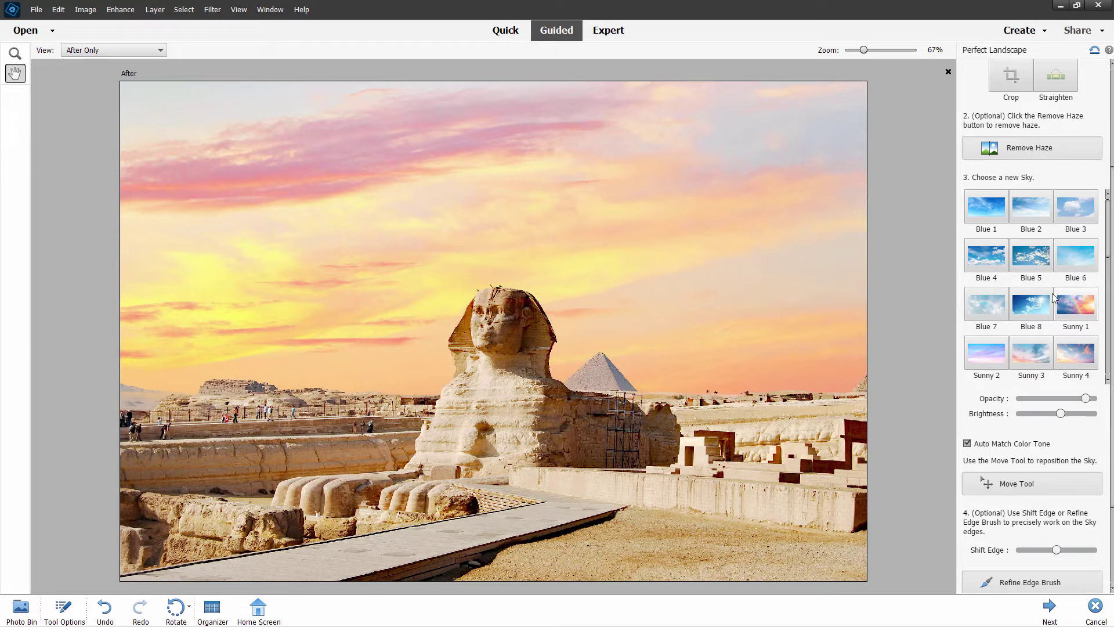
- Finish the Perfect Landscape edit and continue editing the result in Expert mode
{"action": "left_click", "coordinate": [1049, 607]}
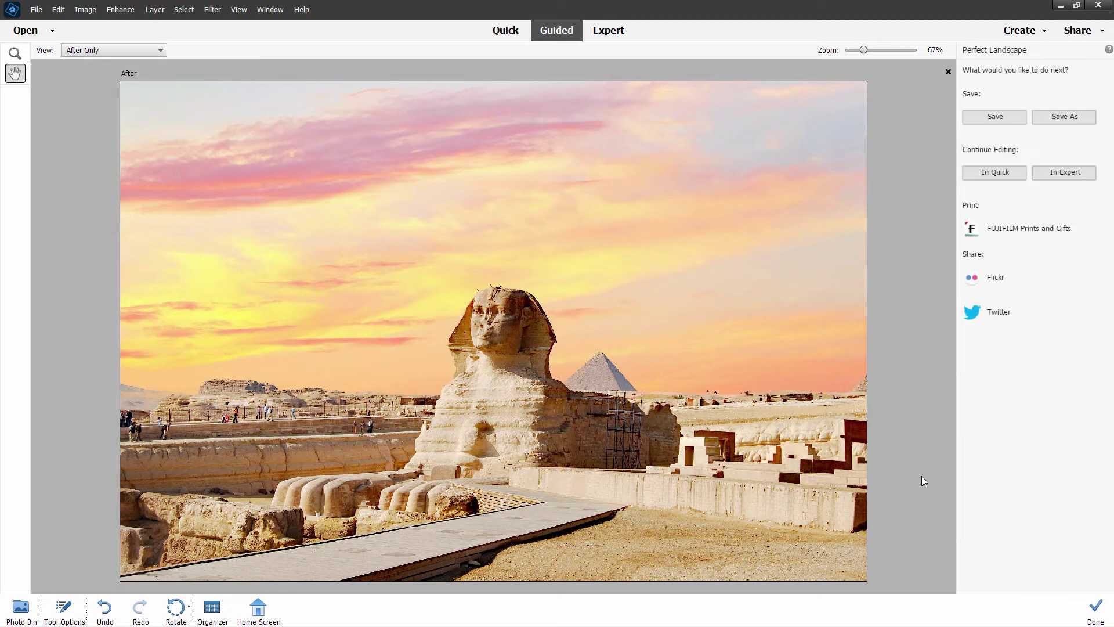
{"action": "left_click", "coordinate": [1062, 173]}
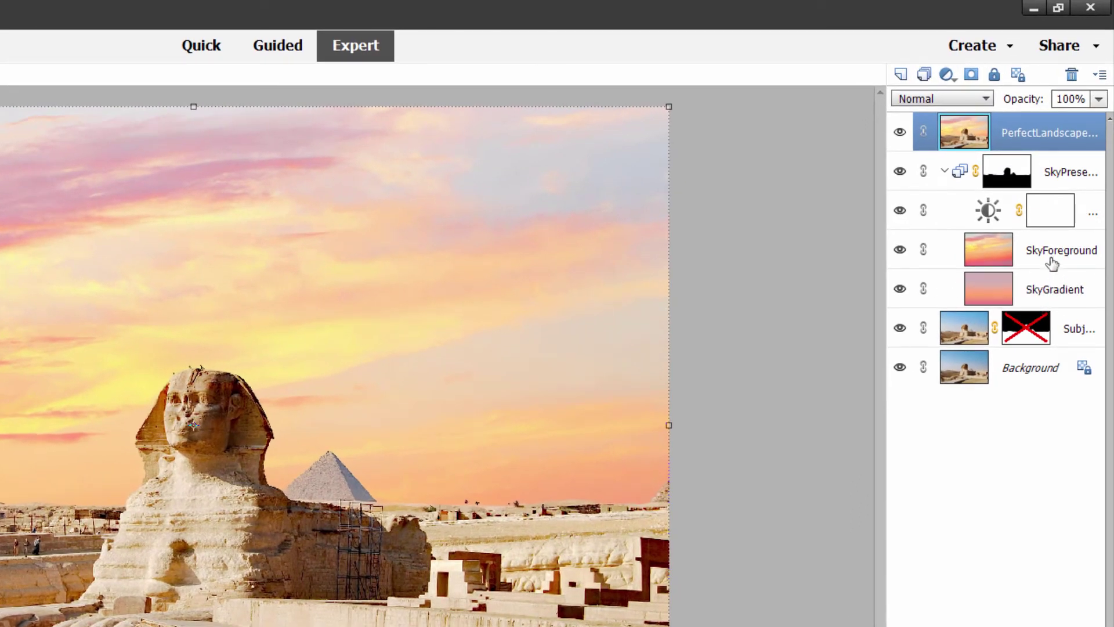
- Hide the SkyGradient layer and toggle the merged PerfectLandscape layer off, on, then off
{"action": "left_click", "coordinate": [901, 289]}
{"action": "left_click", "coordinate": [900, 131]}
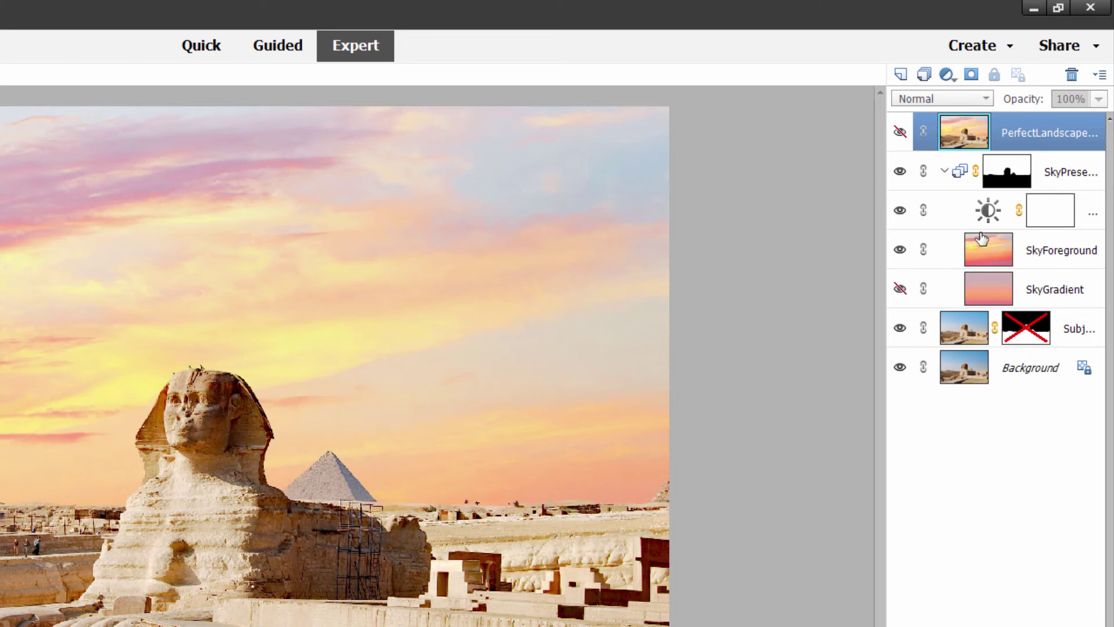
{"action": "left_click", "coordinate": [901, 132]}
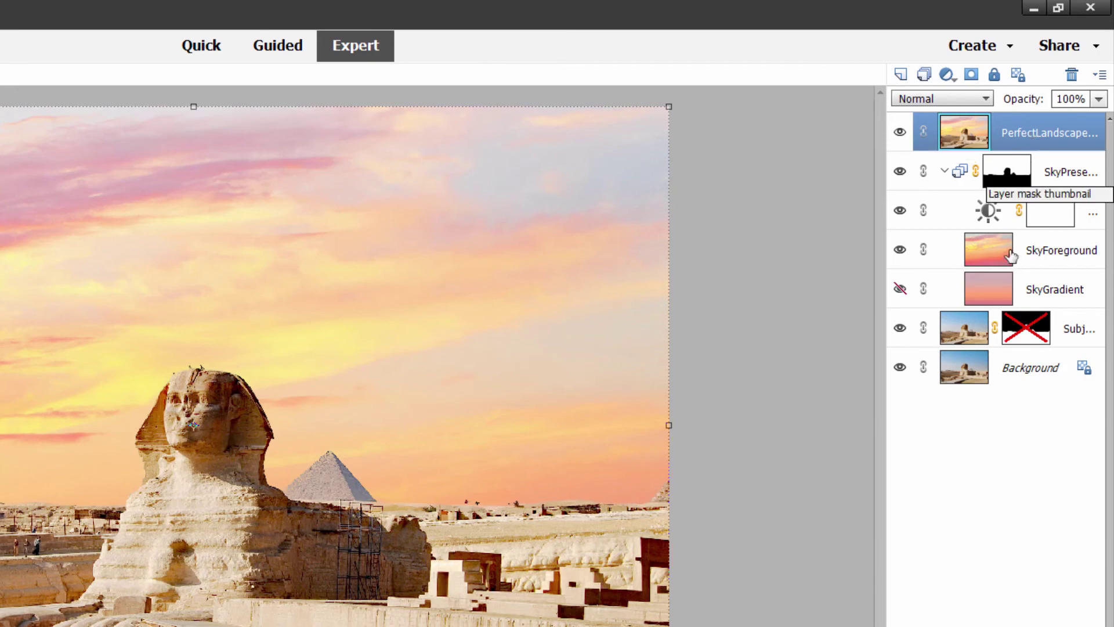
{"action": "left_click", "coordinate": [901, 133]}
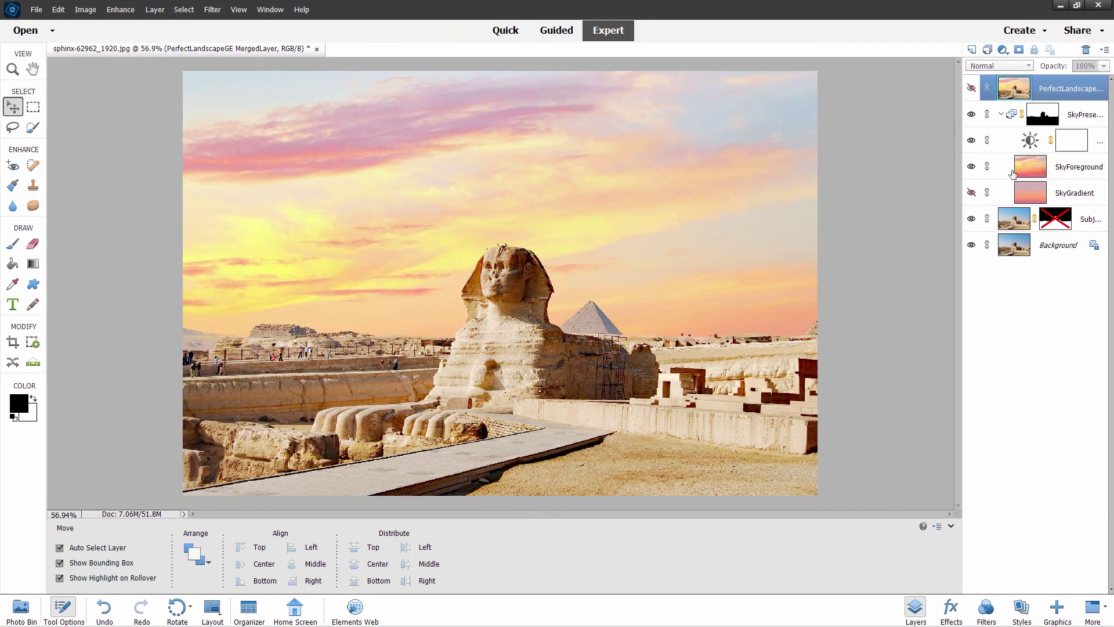
- Turn the top PerfectLandscape layer's visibility back on
{"action": "left_click", "coordinate": [972, 87]}
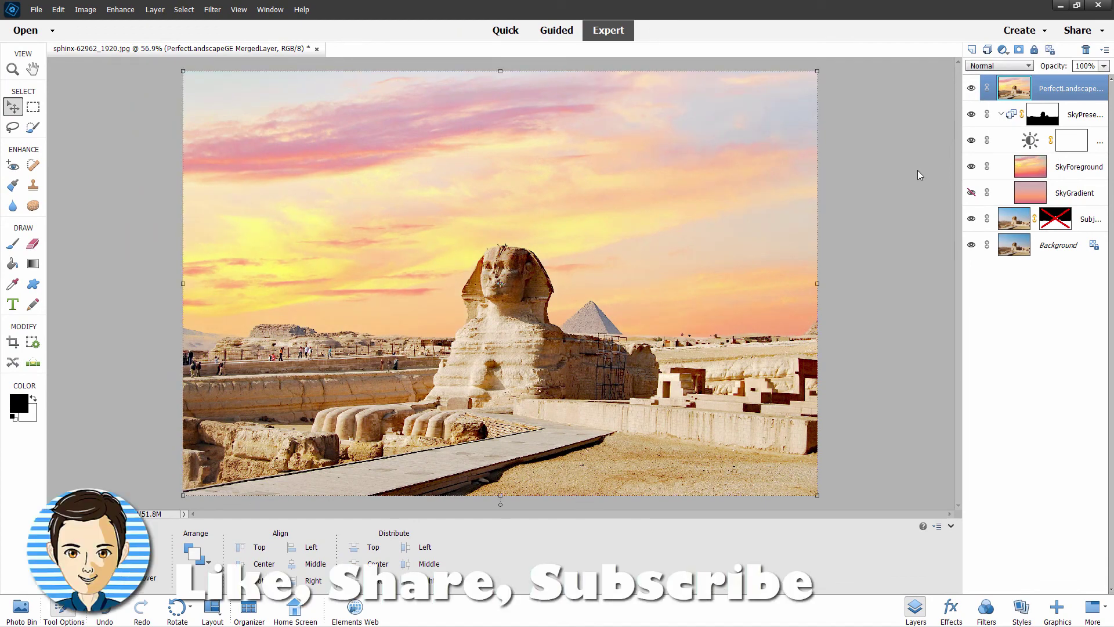